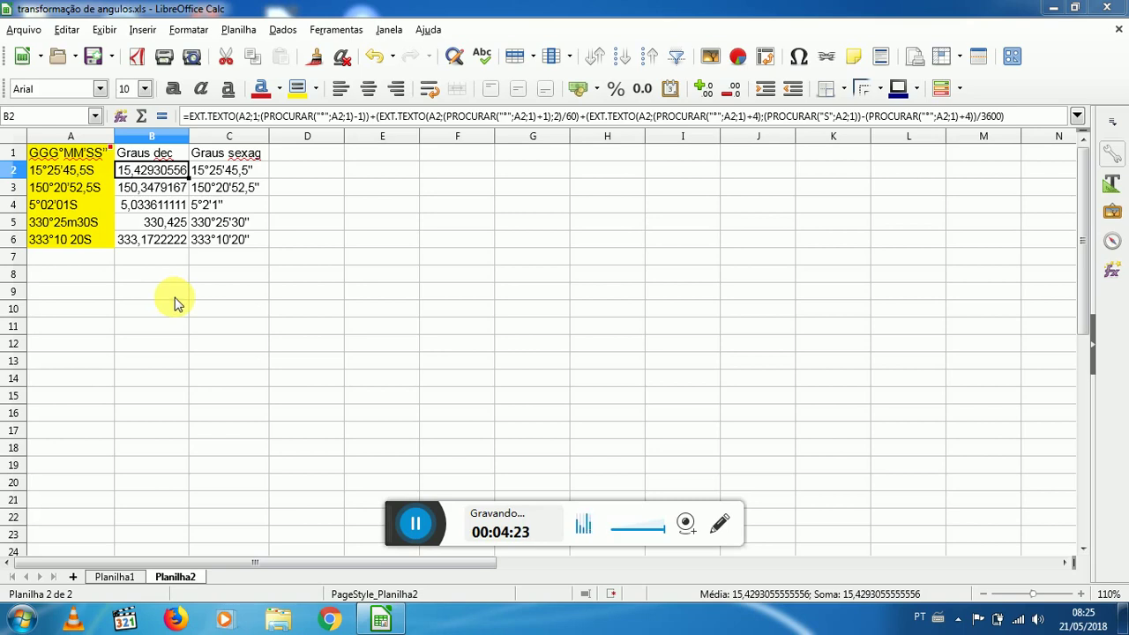
- Review the sample angles in A2:A4 and the decimal-degree formulas in B2:B4
{"action": "left_click", "coordinate": [88, 173]}
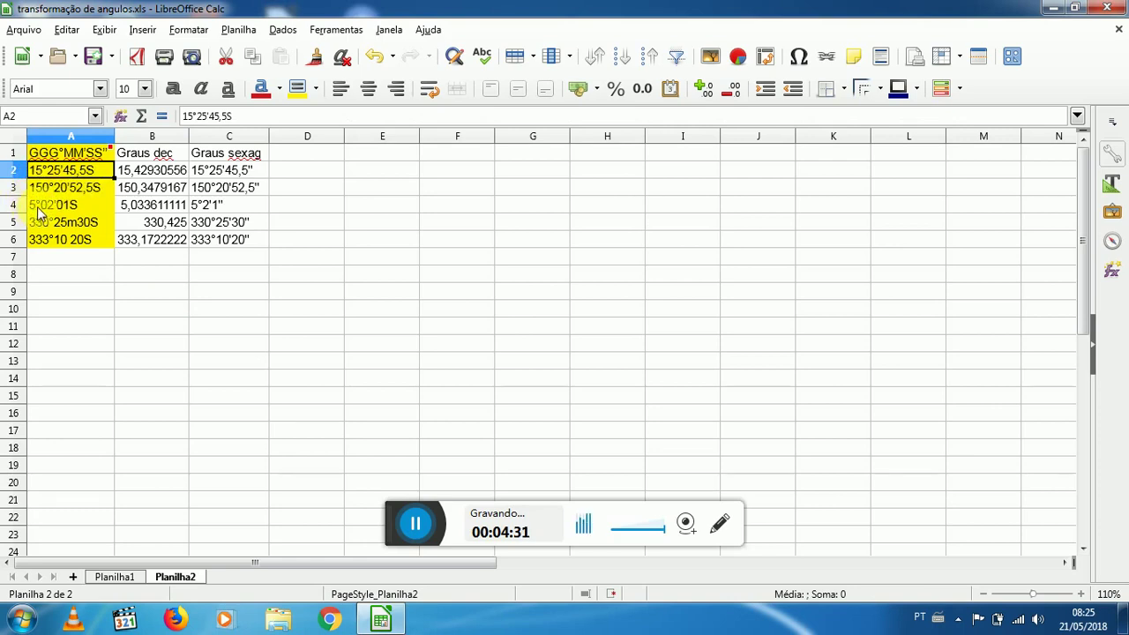
{"action": "left_click", "coordinate": [37, 207]}
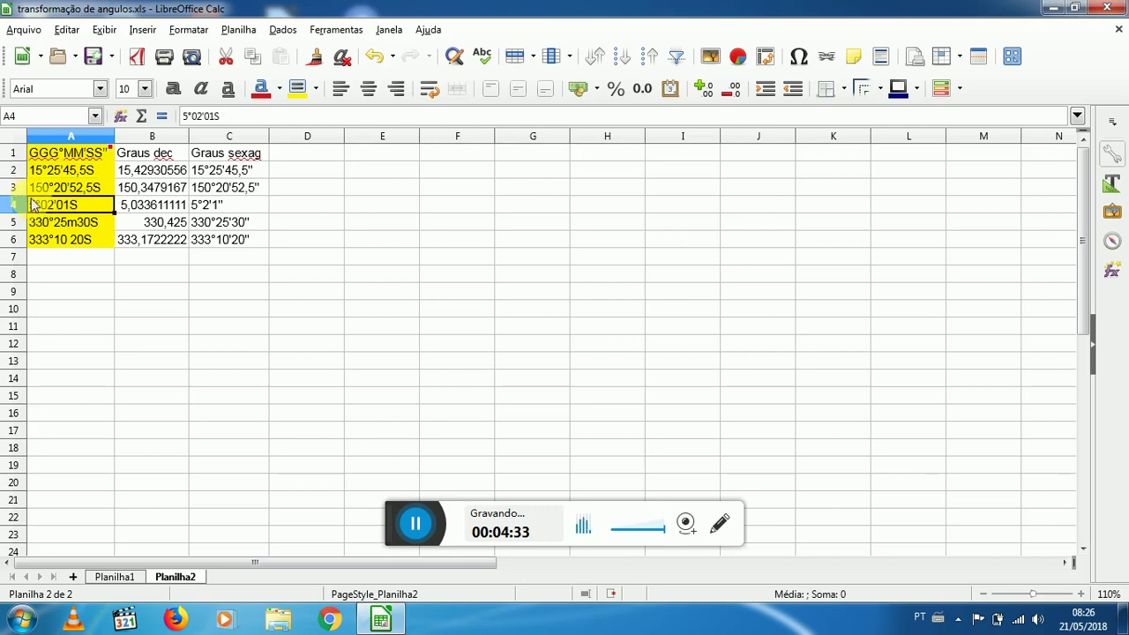
{"action": "left_click", "coordinate": [42, 194]}
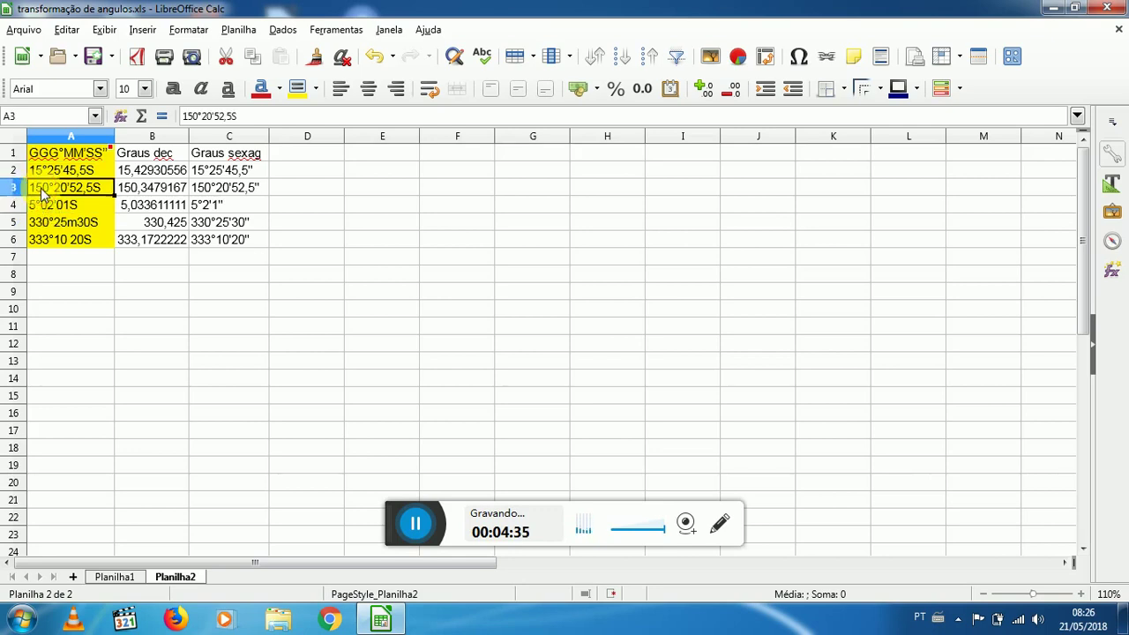
{"action": "left_click", "coordinate": [38, 171]}
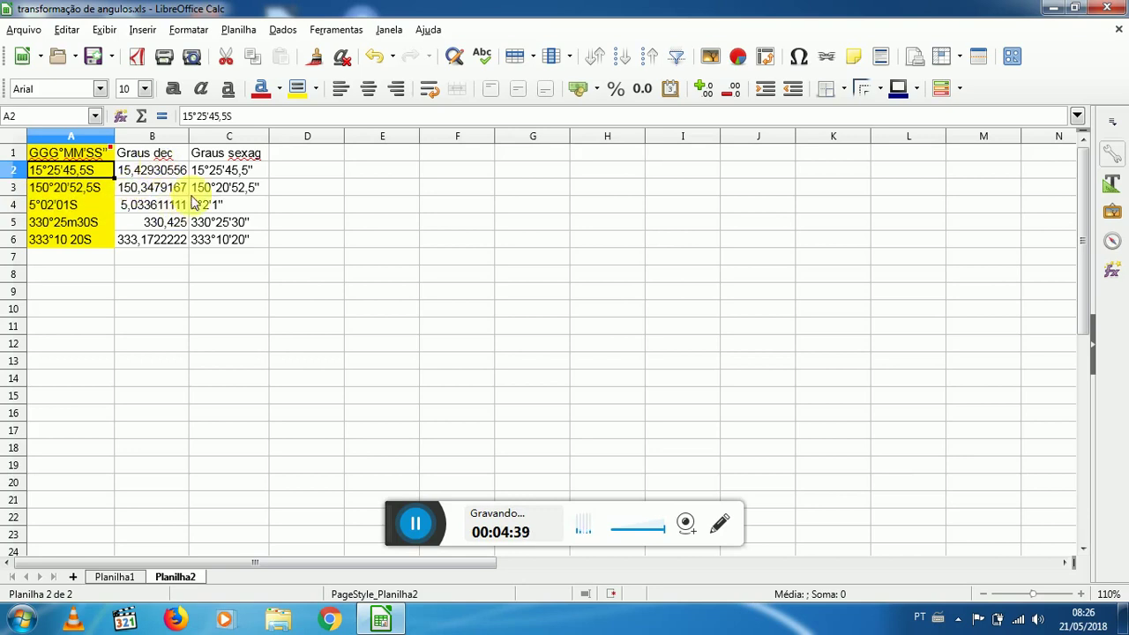
{"action": "left_click", "coordinate": [156, 157]}
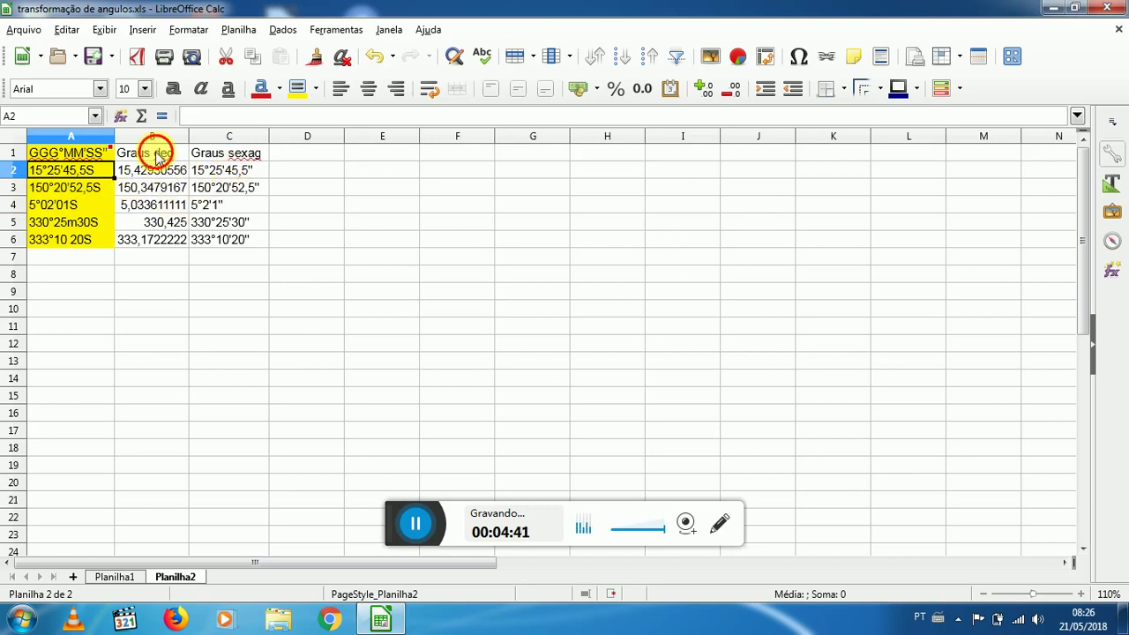
{"action": "left_click", "coordinate": [148, 172]}
{"action": "left_click", "coordinate": [141, 189]}
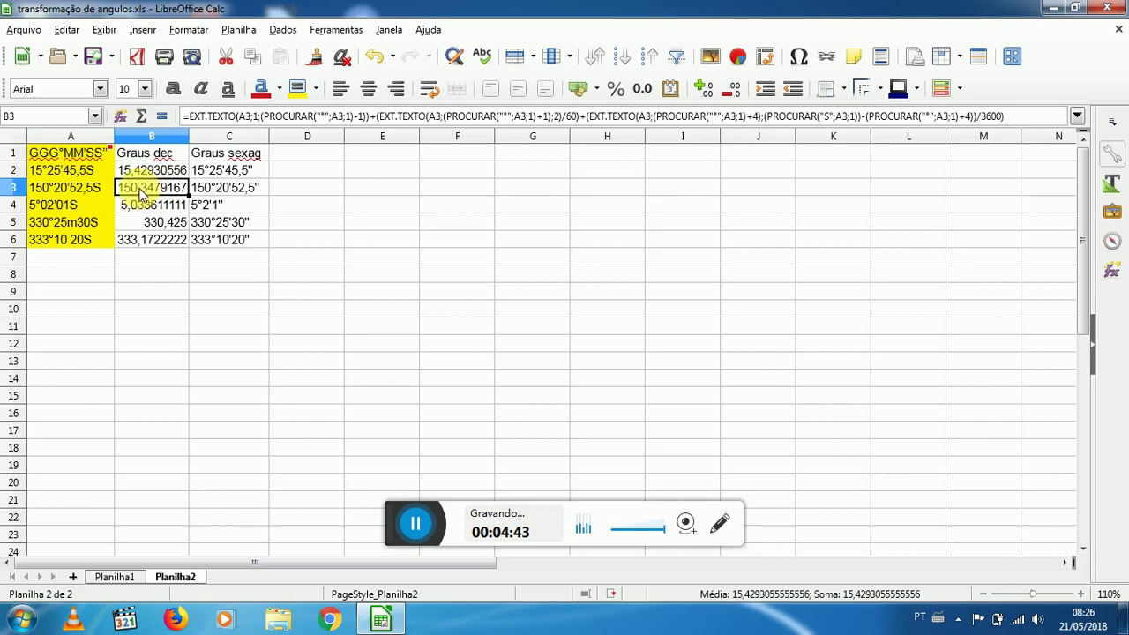
{"action": "left_click", "coordinate": [134, 206]}
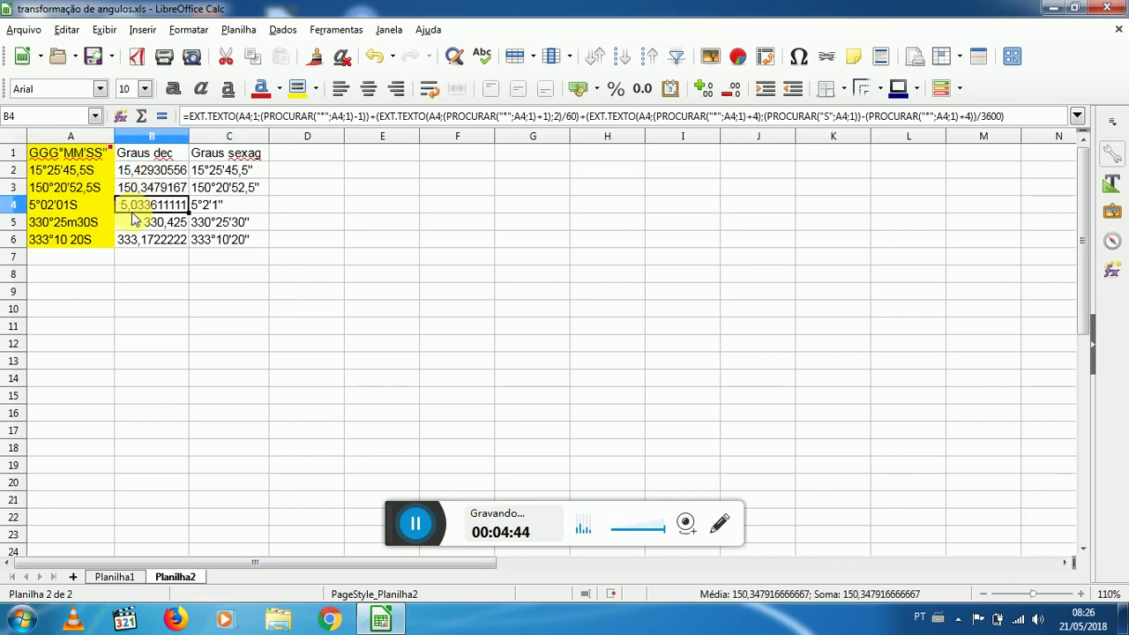
- Review the sexagesimal formulas in C2:C6 against the decimal-degree cells in column B that they reference
{"action": "left_click", "coordinate": [216, 169]}
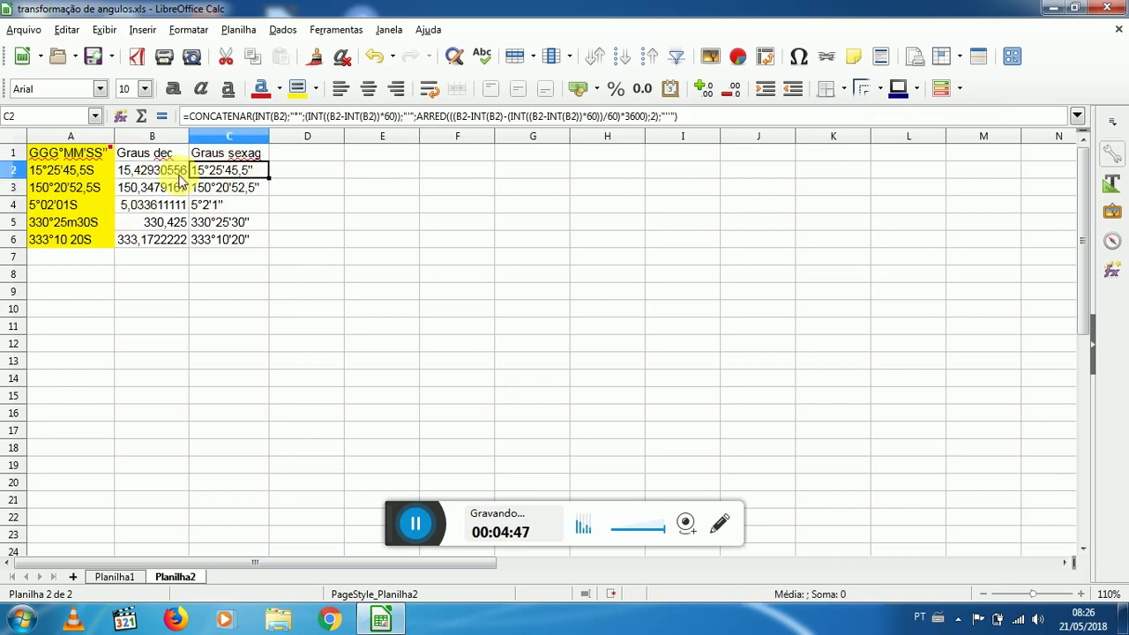
{"action": "left_click", "coordinate": [177, 173]}
{"action": "left_click", "coordinate": [220, 175]}
{"action": "left_click", "coordinate": [216, 189]}
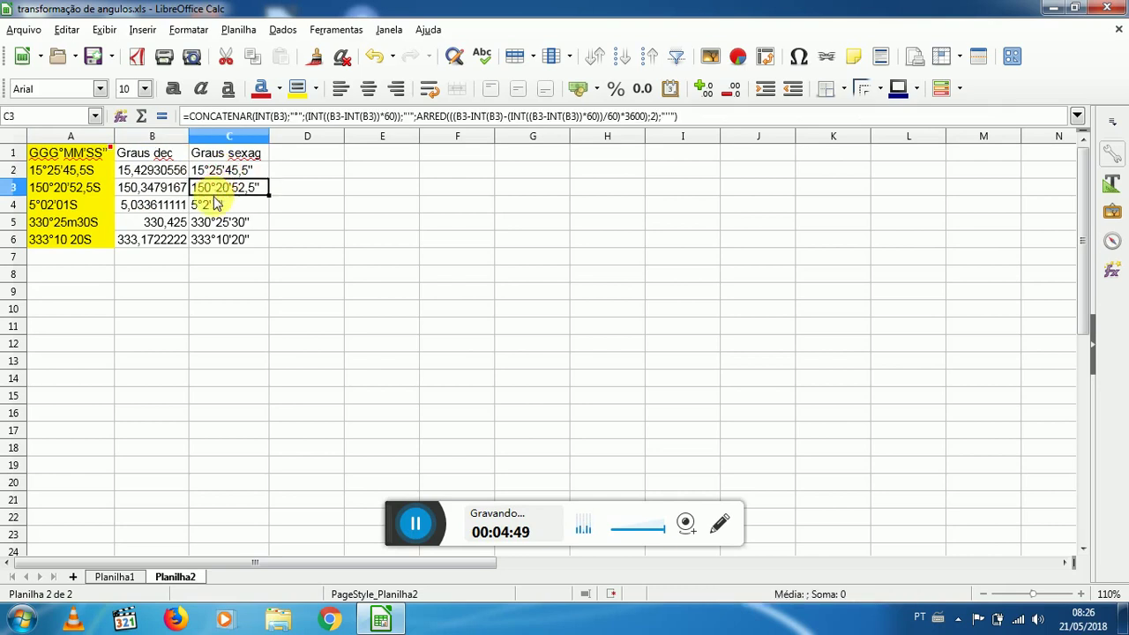
{"action": "left_click", "coordinate": [208, 208]}
{"action": "left_click", "coordinate": [206, 226]}
{"action": "left_click", "coordinate": [203, 243]}
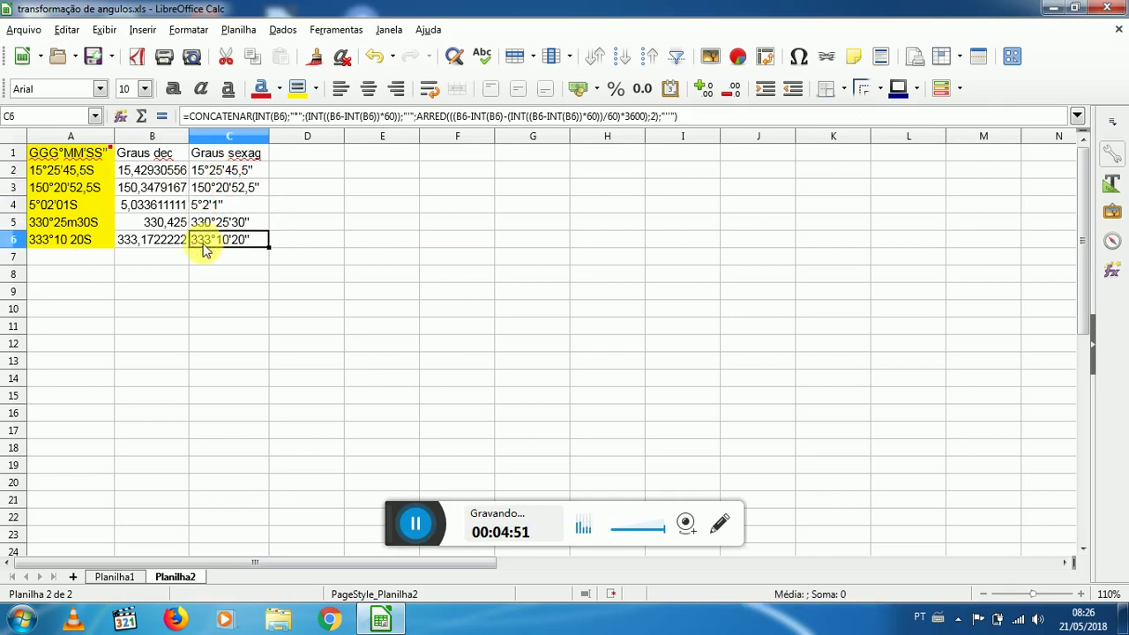
{"action": "left_click", "coordinate": [161, 241]}
{"action": "left_click", "coordinate": [156, 205]}
{"action": "left_click", "coordinate": [150, 171]}
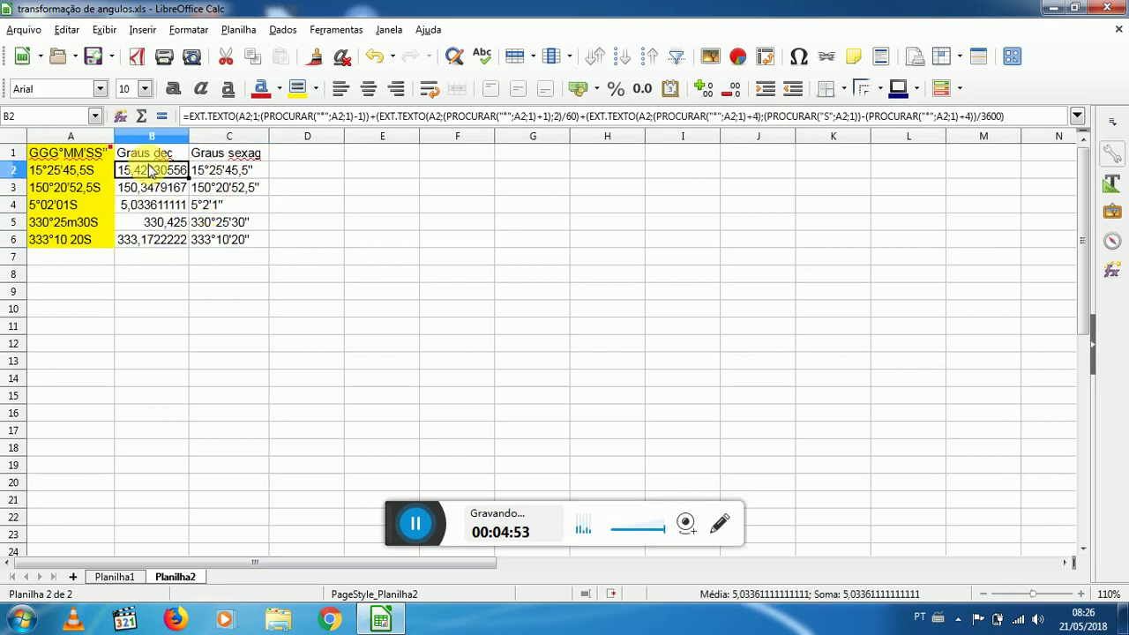
- Open the formula in B2 for editing and highlight its degrees term, EXT.TEXTO(A2;1;(PROCURAR("°";A2;1)-1)), to examine it
{"action": "left_click", "coordinate": [84, 174]}
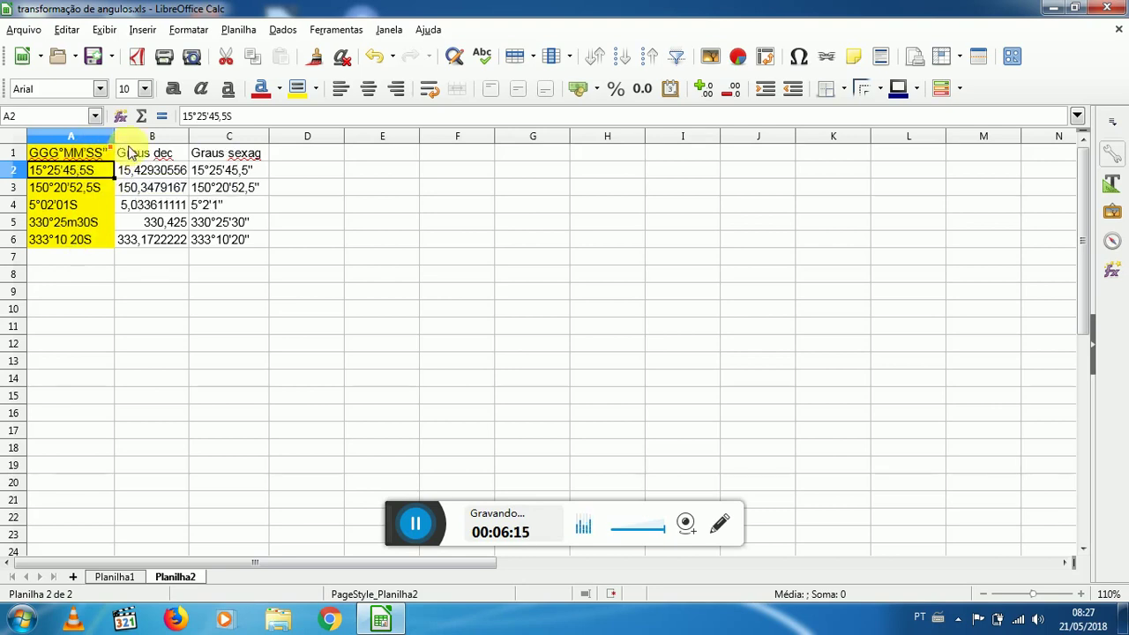
{"action": "mouse_move", "coordinate": [111, 156]}
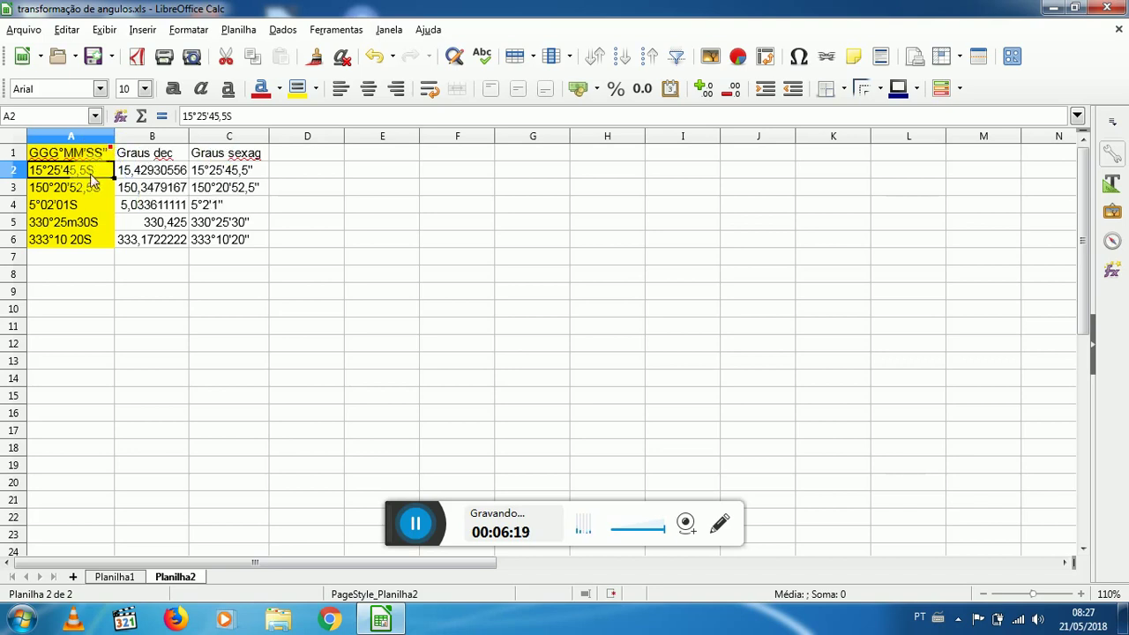
{"action": "left_click", "coordinate": [168, 172]}
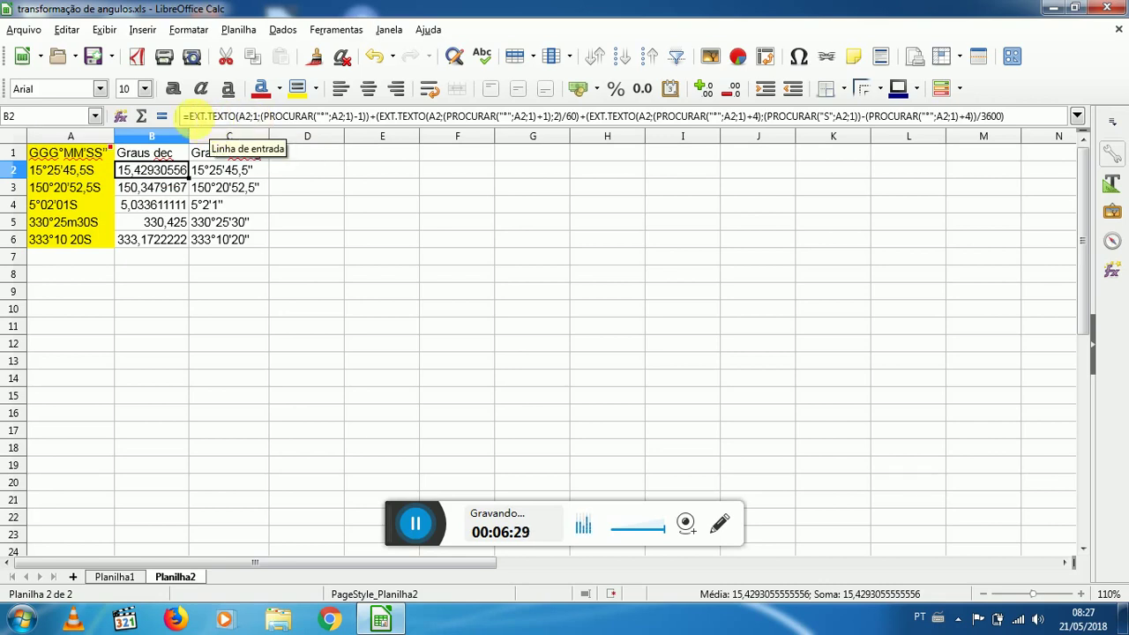
{"action": "left_click", "coordinate": [188, 117]}
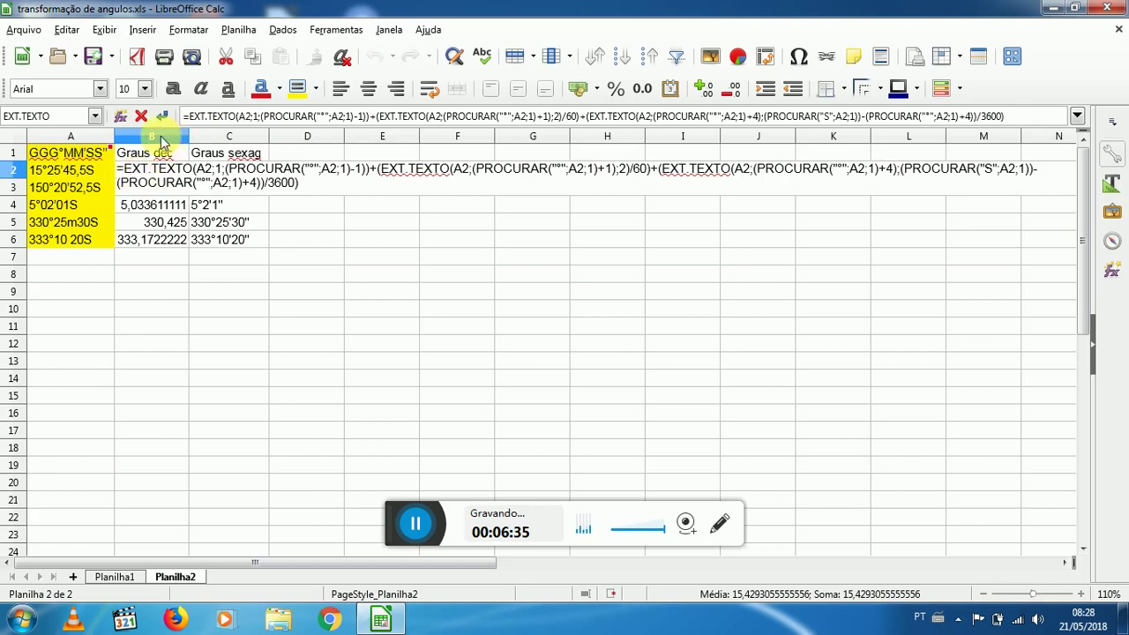
{"action": "left_click", "coordinate": [375, 169]}
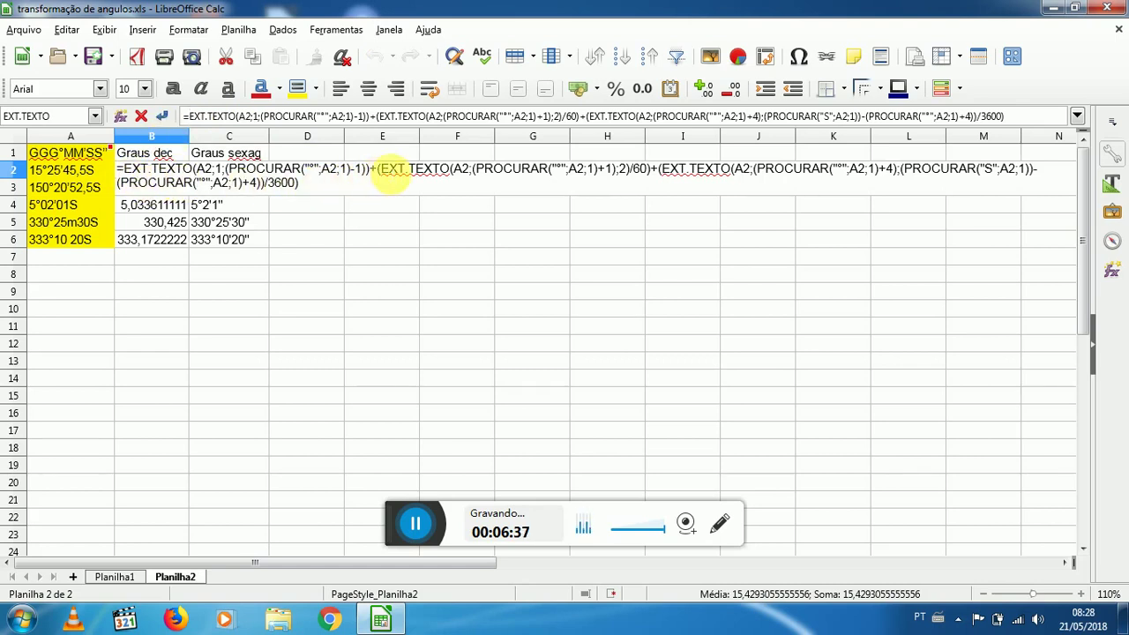
{"action": "left_click", "coordinate": [371, 173]}
{"action": "left_click", "coordinate": [371, 172]}
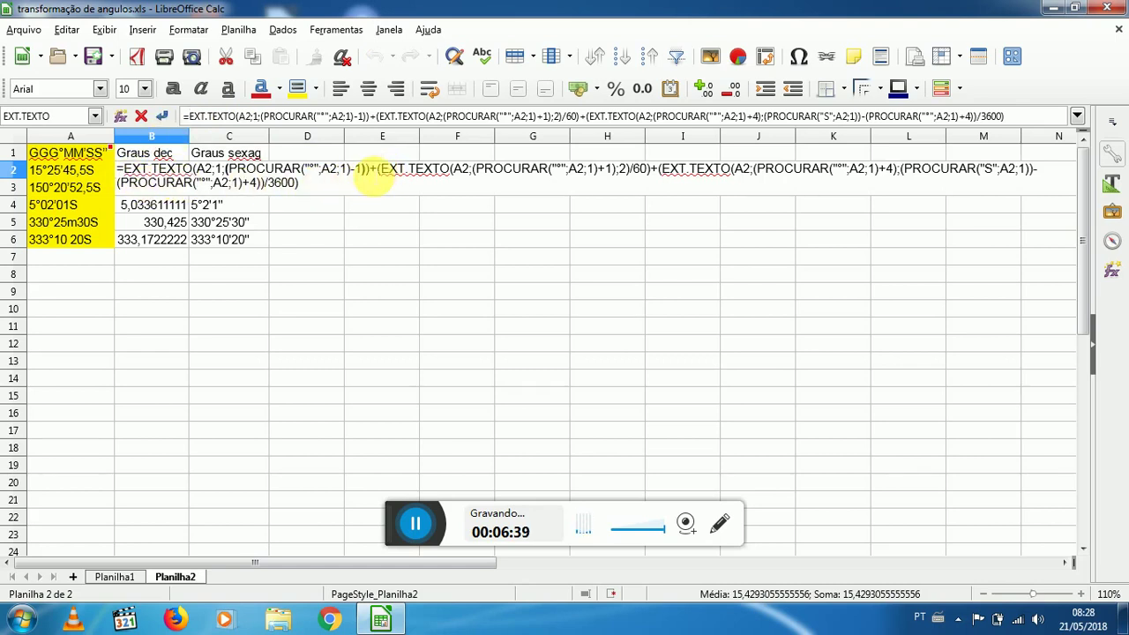
{"action": "left_click_drag", "start_coordinate": [371, 170], "coordinate": [126, 169]}
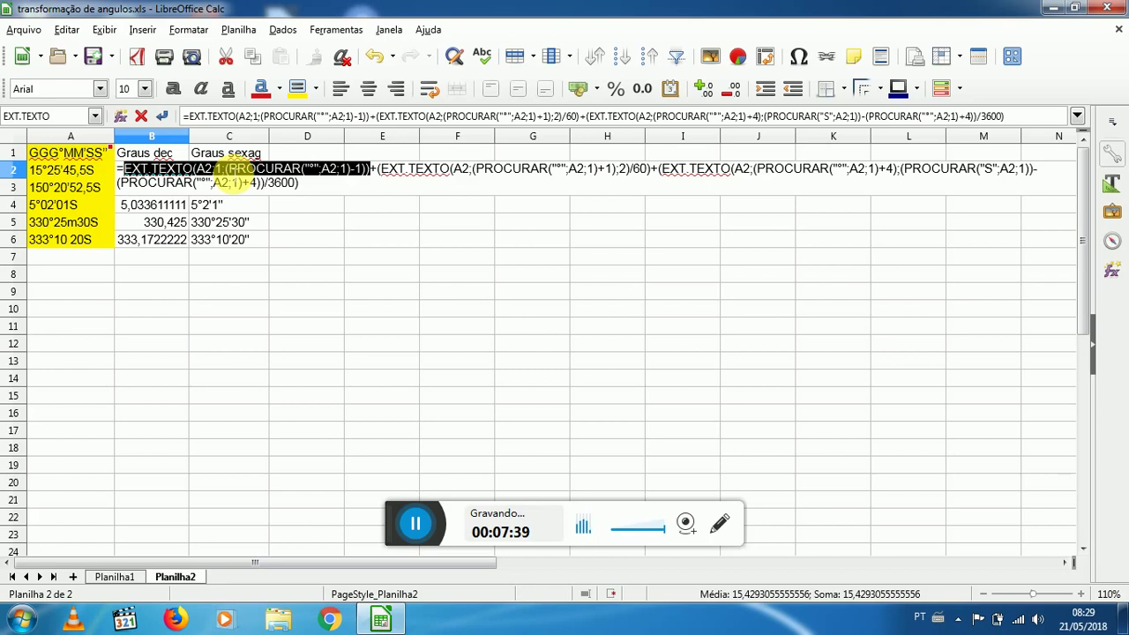
{"action": "left_click", "coordinate": [226, 175]}
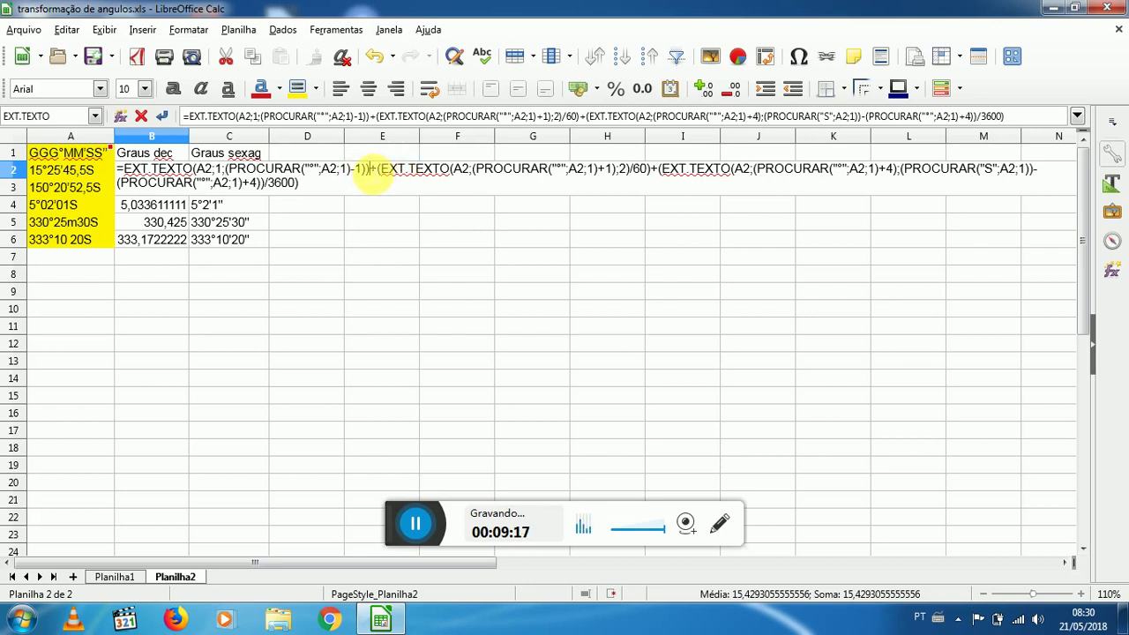
{"action": "left_click_drag", "start_coordinate": [369, 167], "coordinate": [133, 170]}
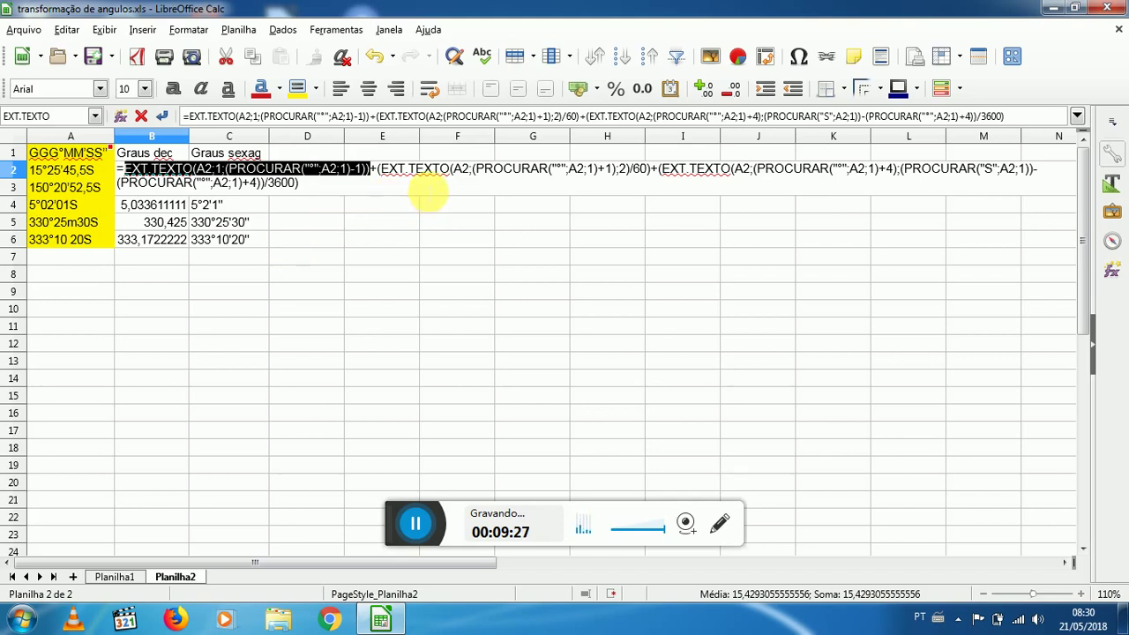
- Examine the minutes term of the B2 formula, including its start position, two-character length and division by 60
{"action": "left_click_drag", "start_coordinate": [434, 167], "coordinate": [379, 172]}
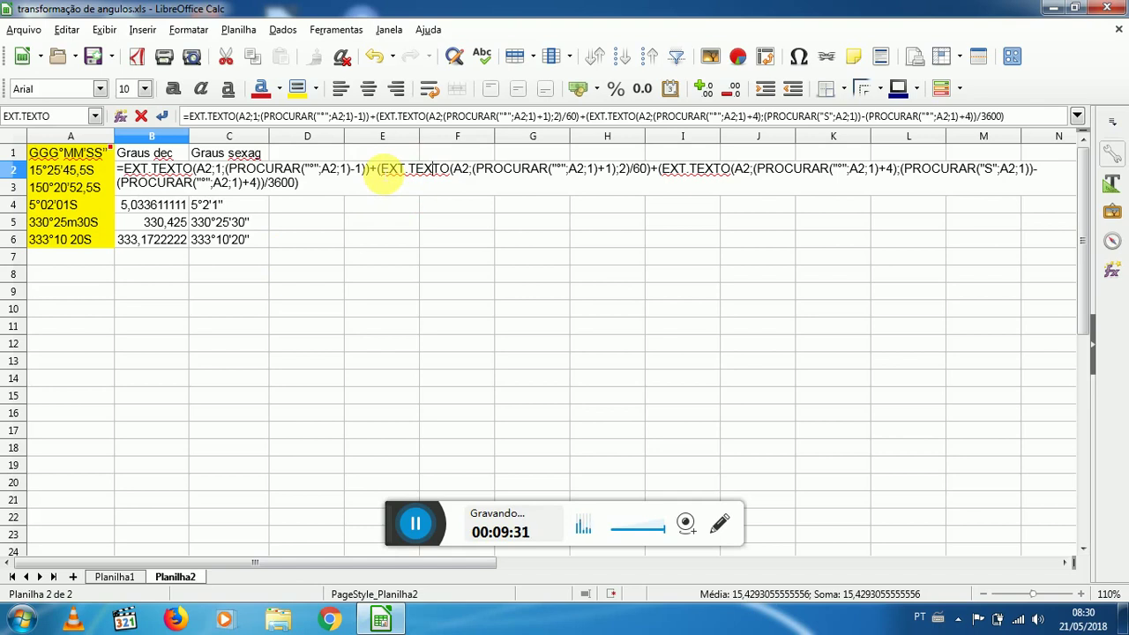
{"action": "left_click", "coordinate": [626, 169]}
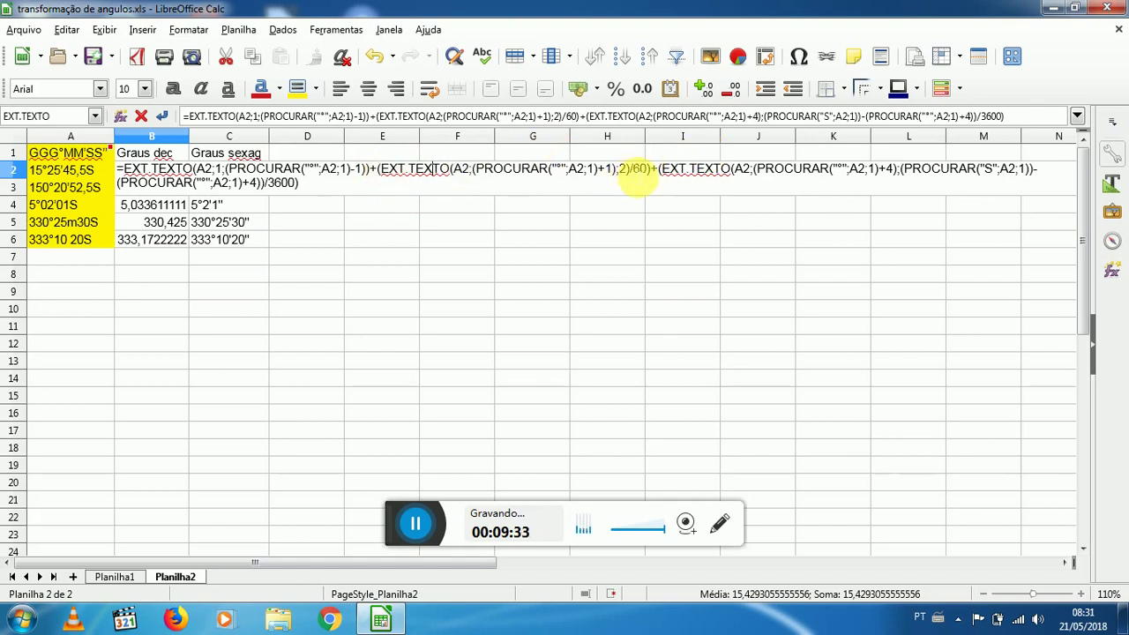
{"action": "left_click", "coordinate": [647, 170], "text": "shift"}
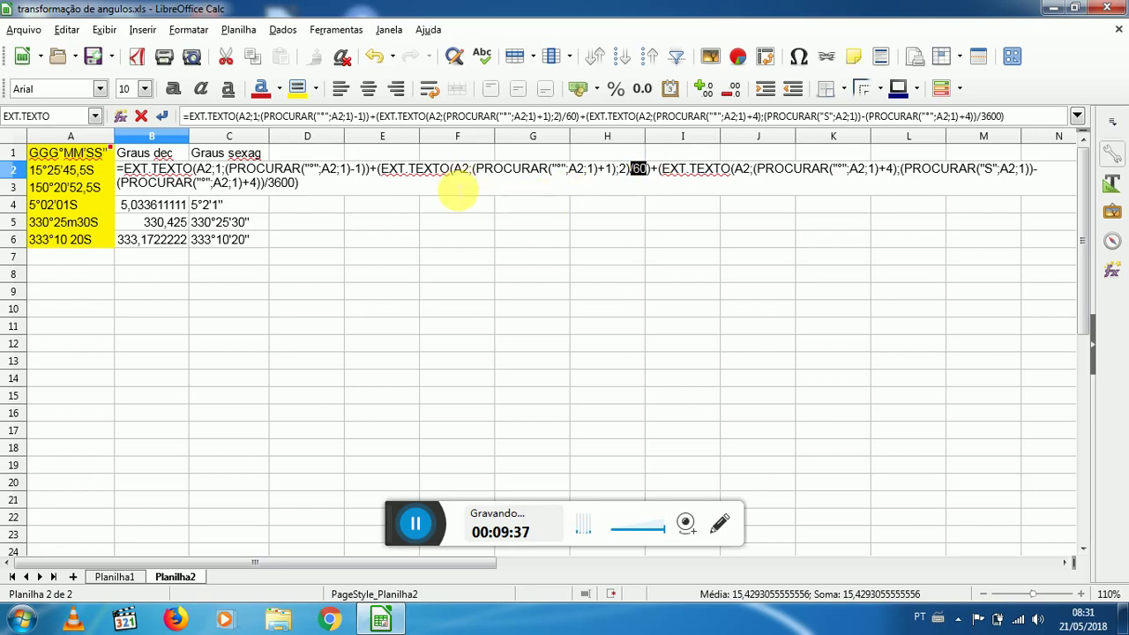
{"action": "left_click", "coordinate": [439, 169]}
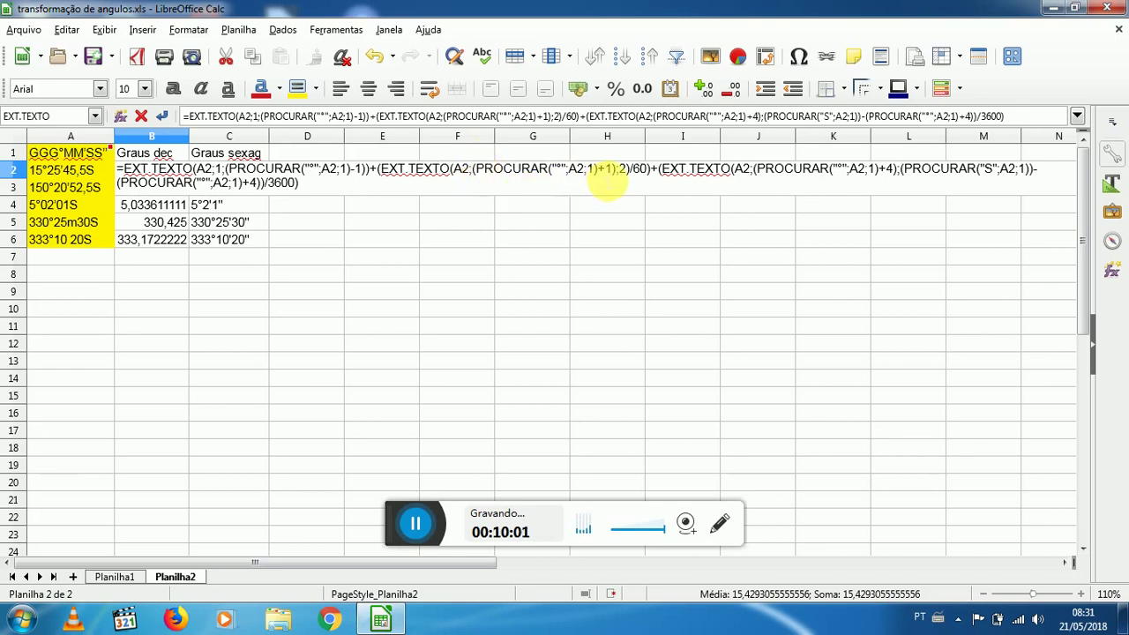
{"action": "left_click", "coordinate": [612, 173]}
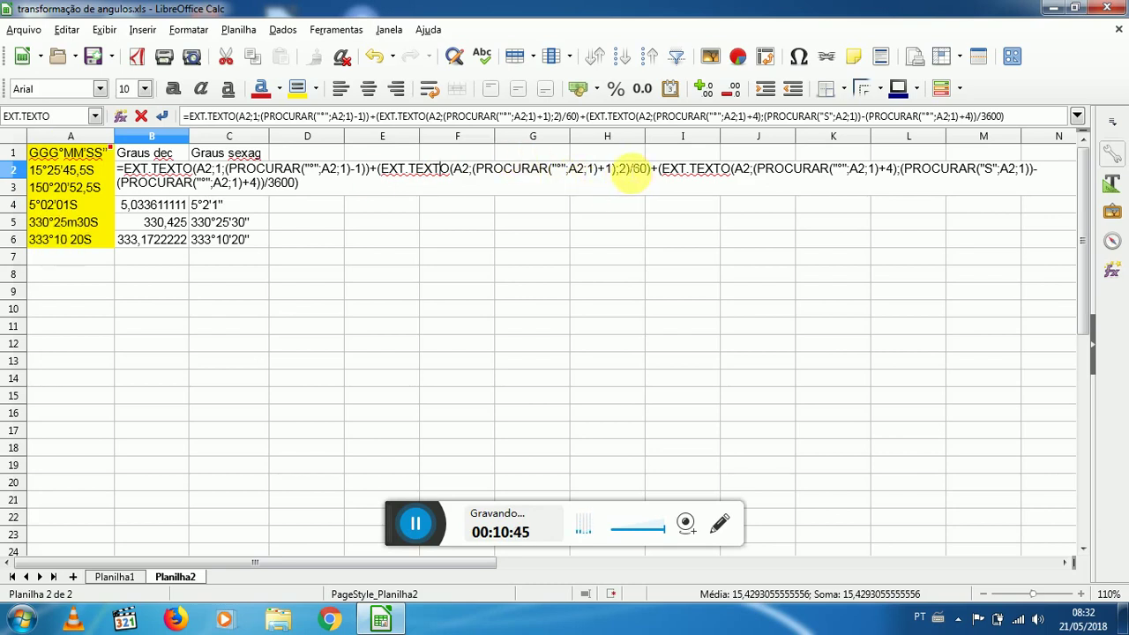
{"action": "double_click", "coordinate": [622, 168]}
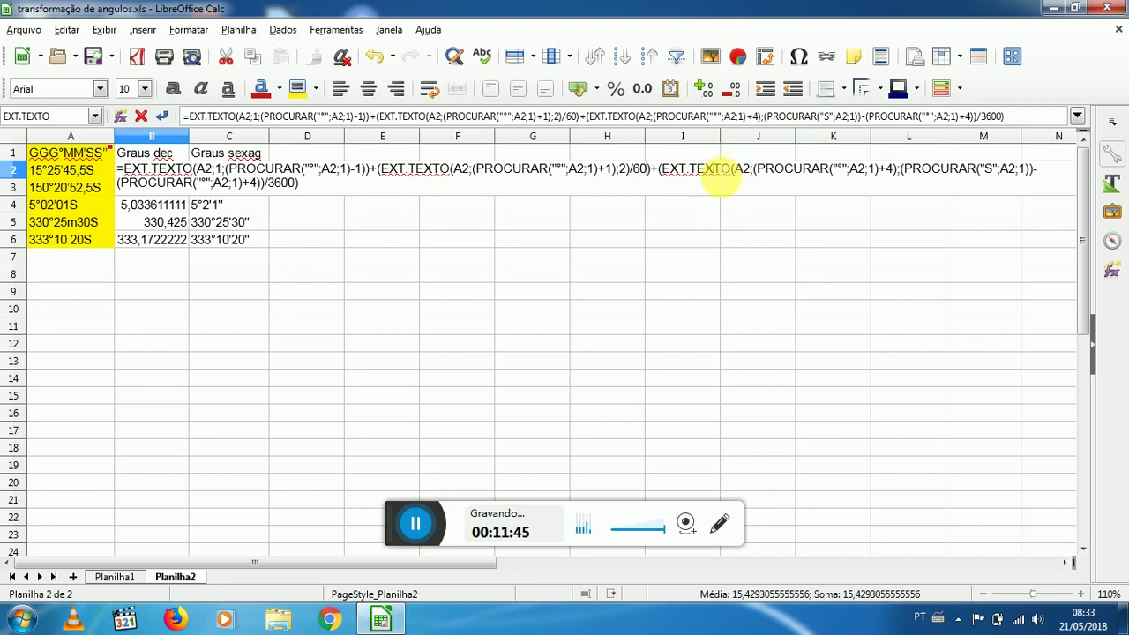
- Examine the seconds term of the B2 formula, from the third EXT.TEXTO through the "S" search to the final division by 3600
{"action": "left_click", "coordinate": [715, 169]}
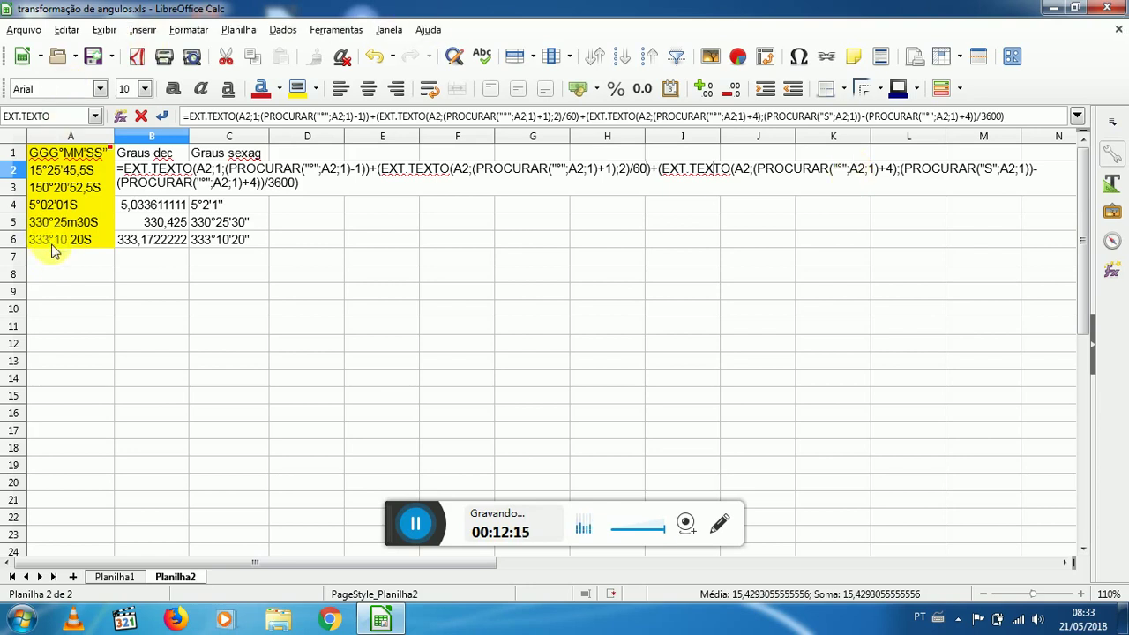
{"action": "key", "text": "Right"}
{"action": "key", "text": "Right"}
{"action": "key", "text": "Right"}
{"action": "key", "text": "Right"}
{"action": "key", "text": "Right"}
{"action": "key", "text": "Right"}
{"action": "key", "text": "Right"}
{"action": "key", "text": "Right"}
{"action": "key", "text": "Right"}
{"action": "key", "text": "Right"}
{"action": "key", "text": "Right"}
{"action": "key", "text": "Right"}
{"action": "key", "text": "Right"}
{"action": "key", "text": "Right"}
{"action": "key", "text": "Right"}
{"action": "key", "text": "Right"}
{"action": "key", "text": "Right"}
{"action": "key", "text": "Right"}
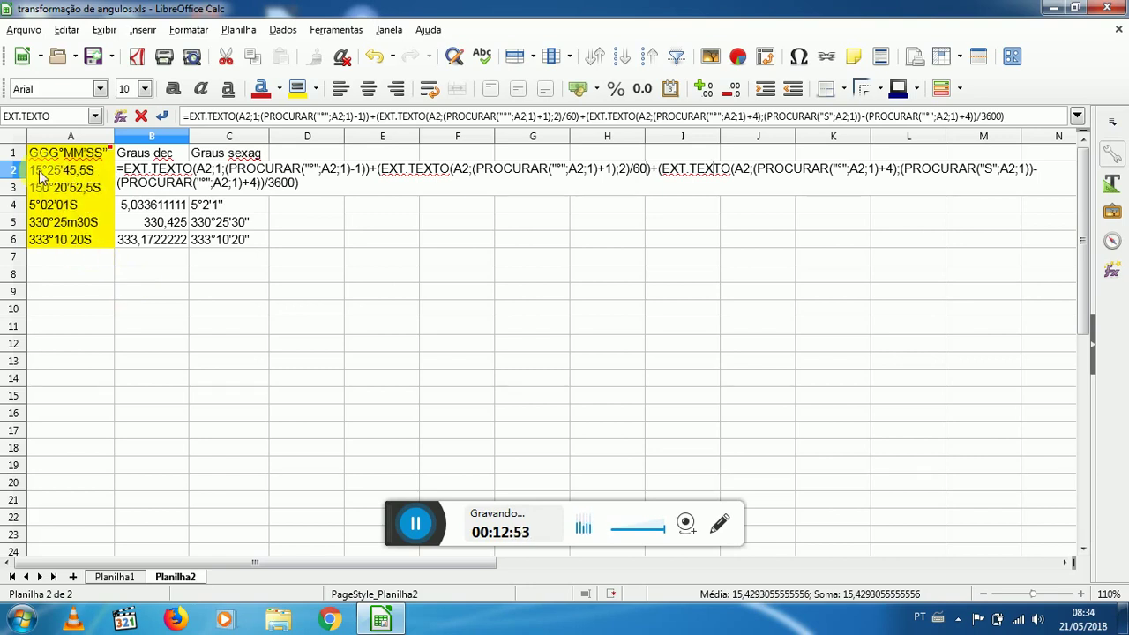
{"action": "key", "text": "Right"}
{"action": "key", "text": "Right"}
{"action": "key", "text": "Right"}
{"action": "key", "text": "Right"}
{"action": "key", "text": "Right"}
{"action": "key", "text": "Right"}
{"action": "key", "text": "Right"}
{"action": "key", "text": "Right"}
{"action": "key", "text": "Right"}
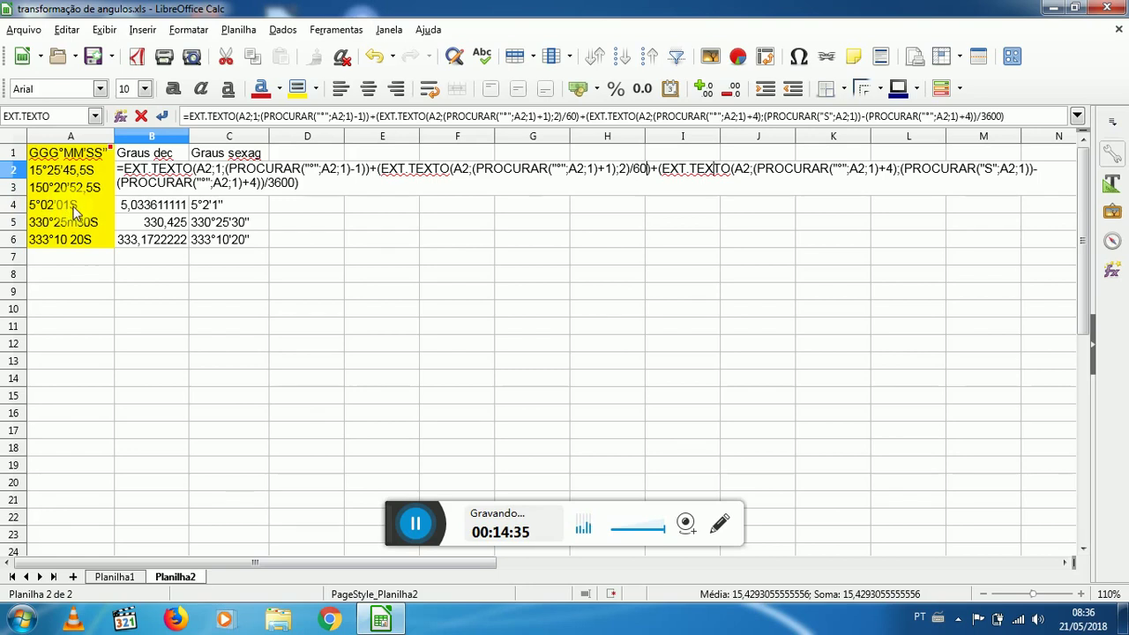
{"action": "key", "text": "Right"}
{"action": "key", "text": "Right"}
{"action": "key", "text": "Right"}
{"action": "key", "text": "Right"}
{"action": "key", "text": "Right"}
{"action": "key", "text": "Right"}
{"action": "key", "text": "Right"}
{"action": "key", "text": "Right"}
{"action": "key", "text": "Right"}
{"action": "key", "text": "Right"}
{"action": "key", "text": "Right"}
{"action": "key", "text": "Right"}
{"action": "key", "text": "Right"}
{"action": "key", "text": "Right"}
{"action": "key", "text": "Right"}
{"action": "key", "text": "Right"}
{"action": "key", "text": "Right"}
{"action": "key", "text": "Right"}
{"action": "key", "text": "Right"}
{"action": "key", "text": "Right"}
{"action": "key", "text": "Right"}
{"action": "key", "text": "Right"}
{"action": "key", "text": "Right"}
{"action": "key", "text": "Right"}
{"action": "key", "text": "Right"}
{"action": "key", "text": "Right"}
{"action": "key", "text": "Right"}
{"action": "key", "text": "Right"}
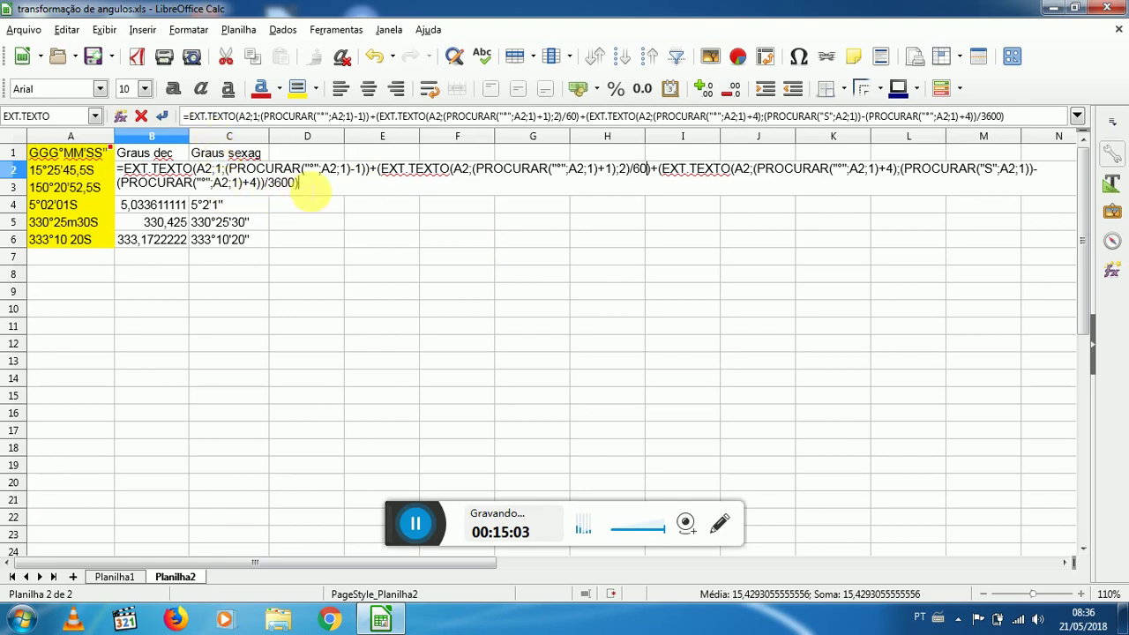
{"action": "left_click", "coordinate": [299, 184]}
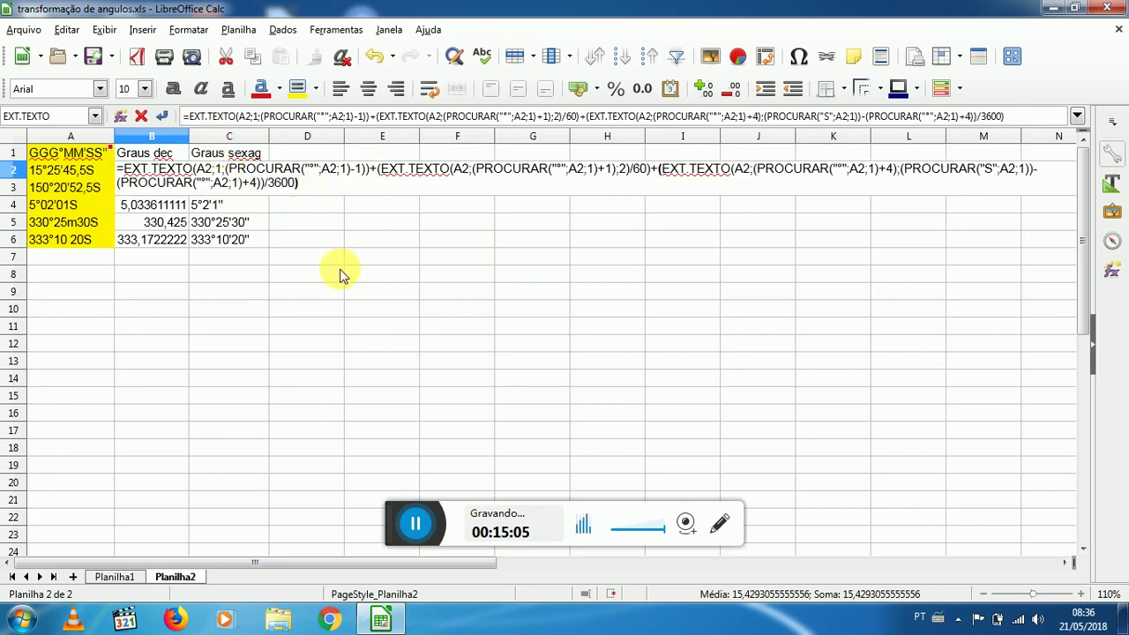